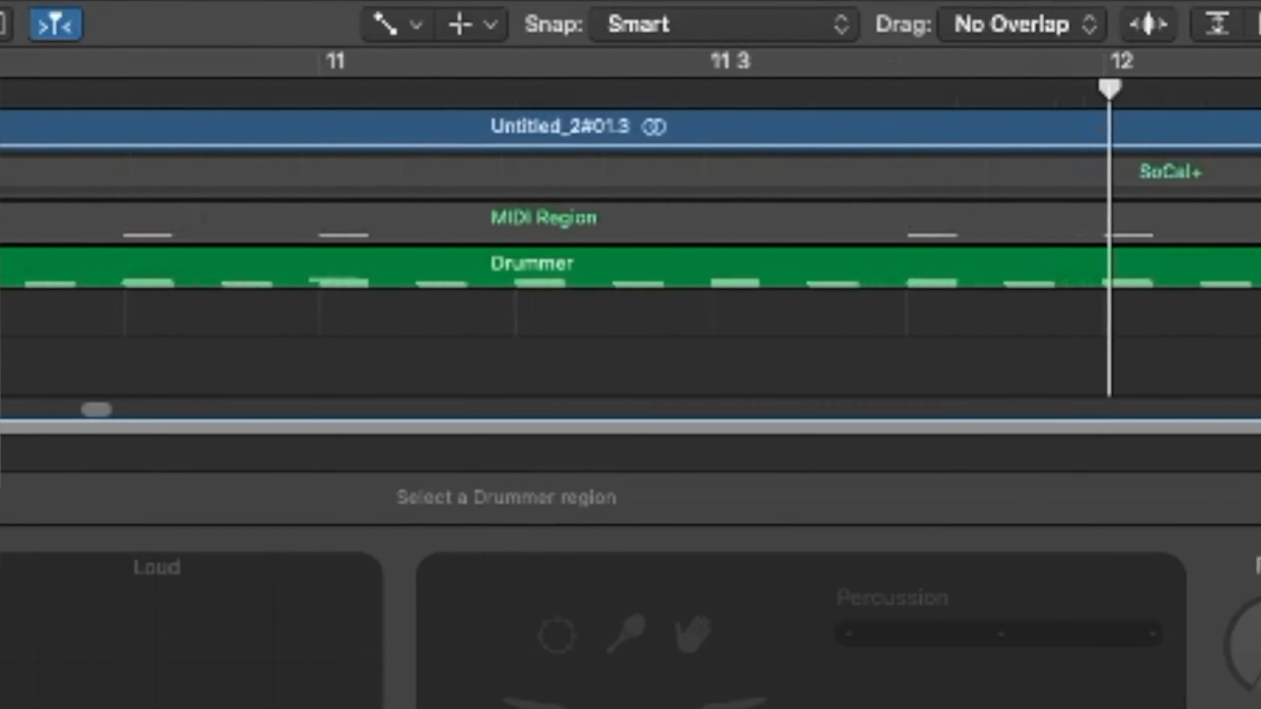
Create a new software instrument track and load the SoCal+ kit from the Producer Kits drum sounds
{"action": "key", "text": "super+Left"}
{"action": "key", "text": "super+Left"}
{"action": "key", "text": "super+Left"}
{"action": "key", "text": "super+Left"}
{"action": "key", "text": "super+Left"}
{"action": "key", "text": "super+Left"}
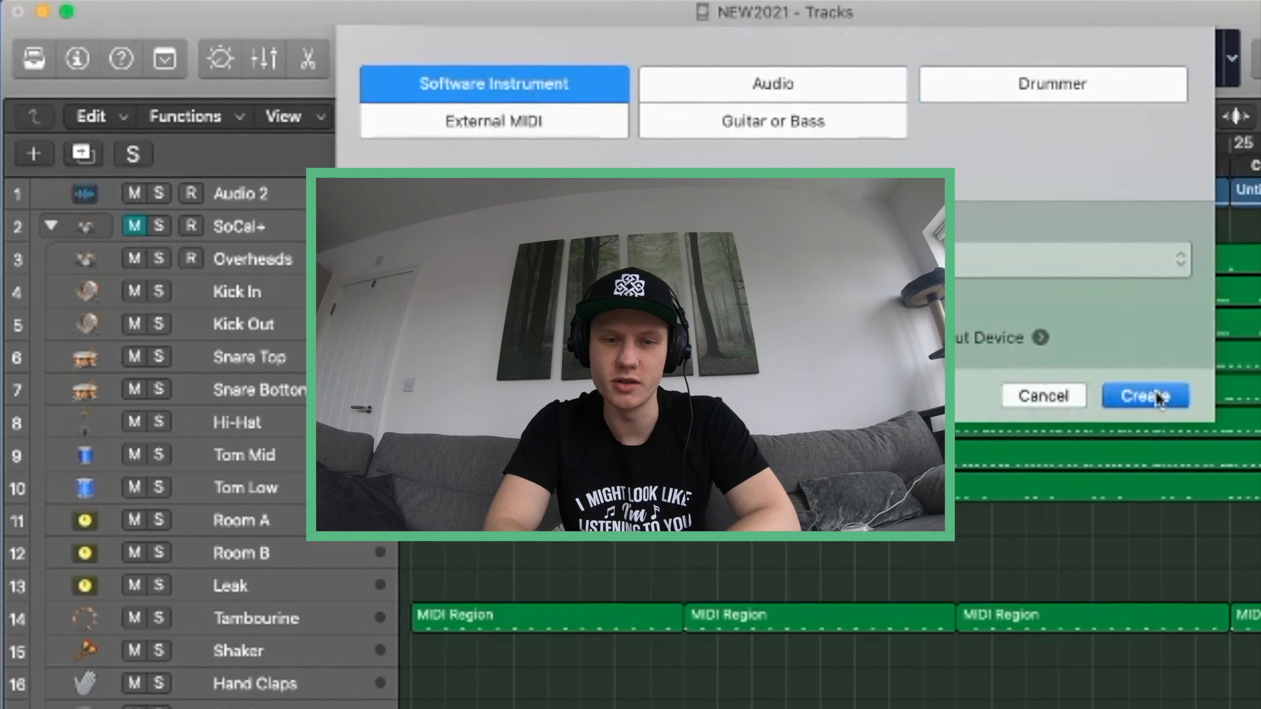
{"action": "left_click", "coordinate": [1127, 396]}
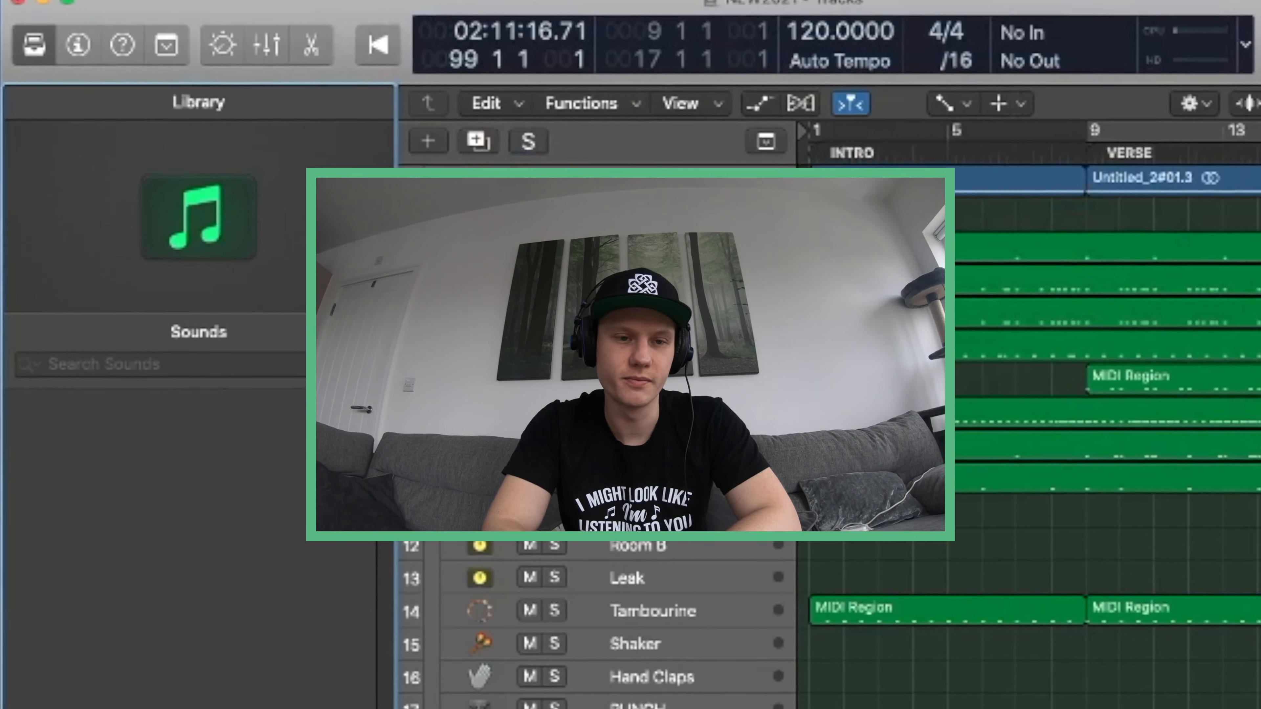
{"action": "left_click", "coordinate": [143, 408]}
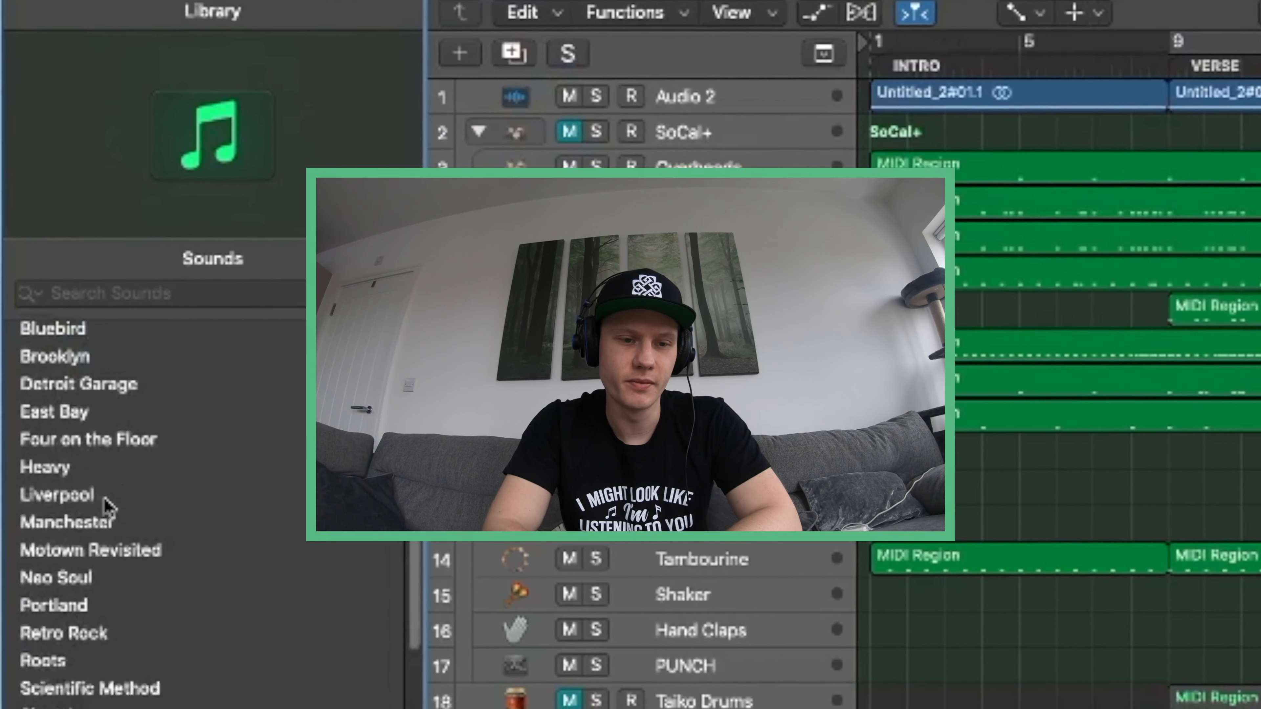
{"action": "scroll", "coordinate": [107, 507], "scroll_direction": "down", "scroll_amount": 5}
{"action": "left_click", "coordinate": [69, 691]}
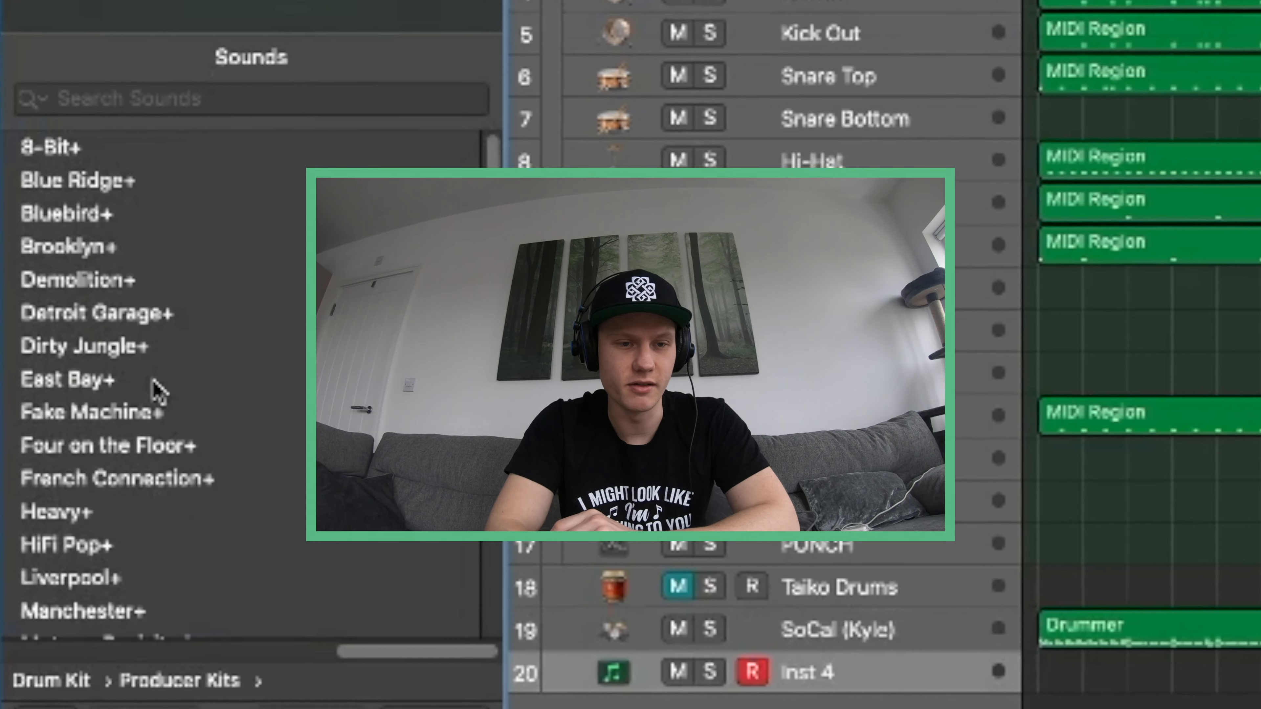
{"action": "scroll", "coordinate": [157, 390], "scroll_direction": "down", "scroll_amount": 10}
{"action": "left_click", "coordinate": [87, 422]}
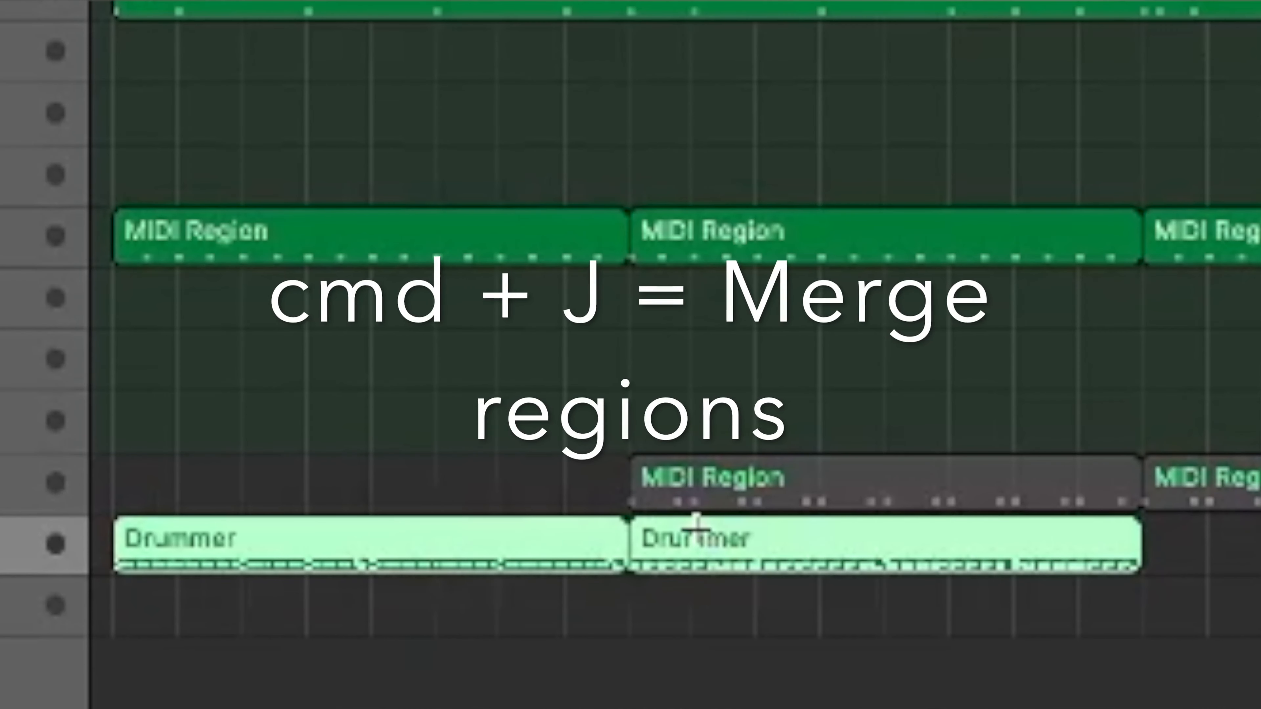
Join the intro and verse Drummer regions, move the joined region to the new SoCal+ track, and expand that track's stack
{"action": "key", "text": "super+j"}
{"action": "left_click", "coordinate": [1070, 580]}
{"action": "left_click_drag", "start_coordinate": [1056, 552], "coordinate": [1043, 591]}
{"action": "left_click", "coordinate": [159, 590]}
{"action": "scroll", "coordinate": [95, 549], "scroll_direction": "down", "scroll_amount": 10}
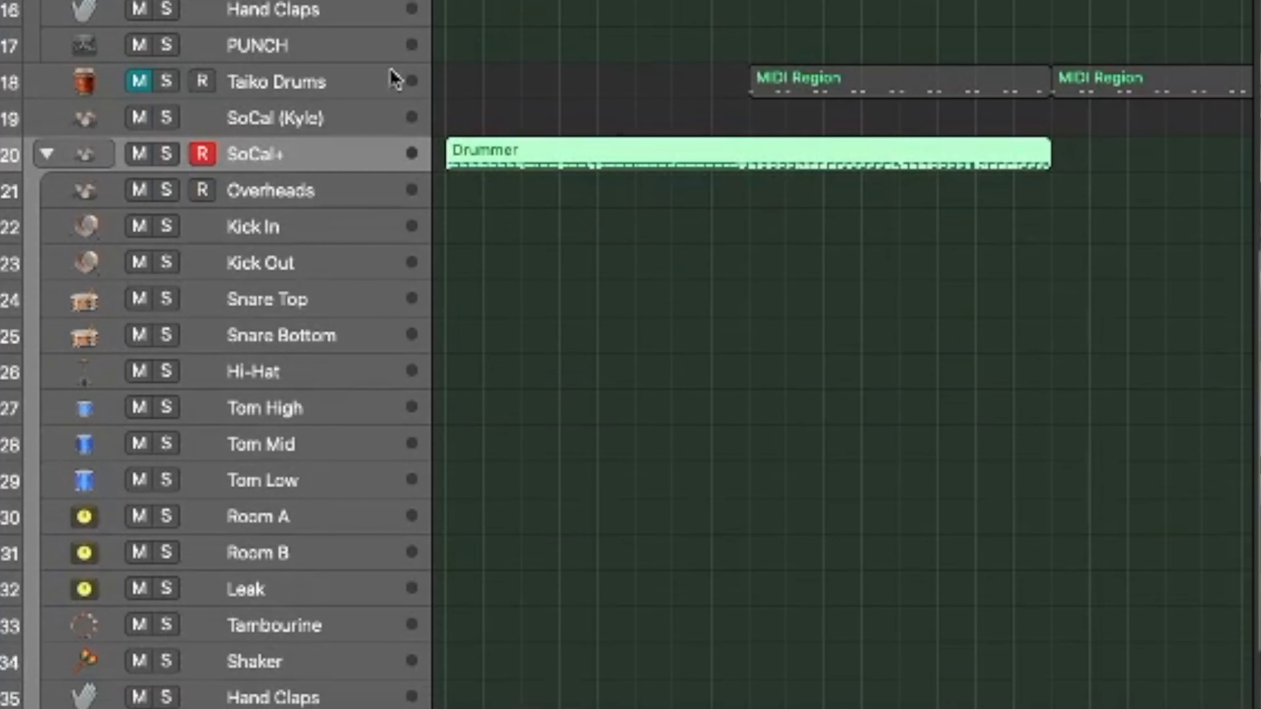
Open the joined Drummer region in the Piano Roll and copy all of its C1 Kick notes
{"action": "key", "text": "p"}
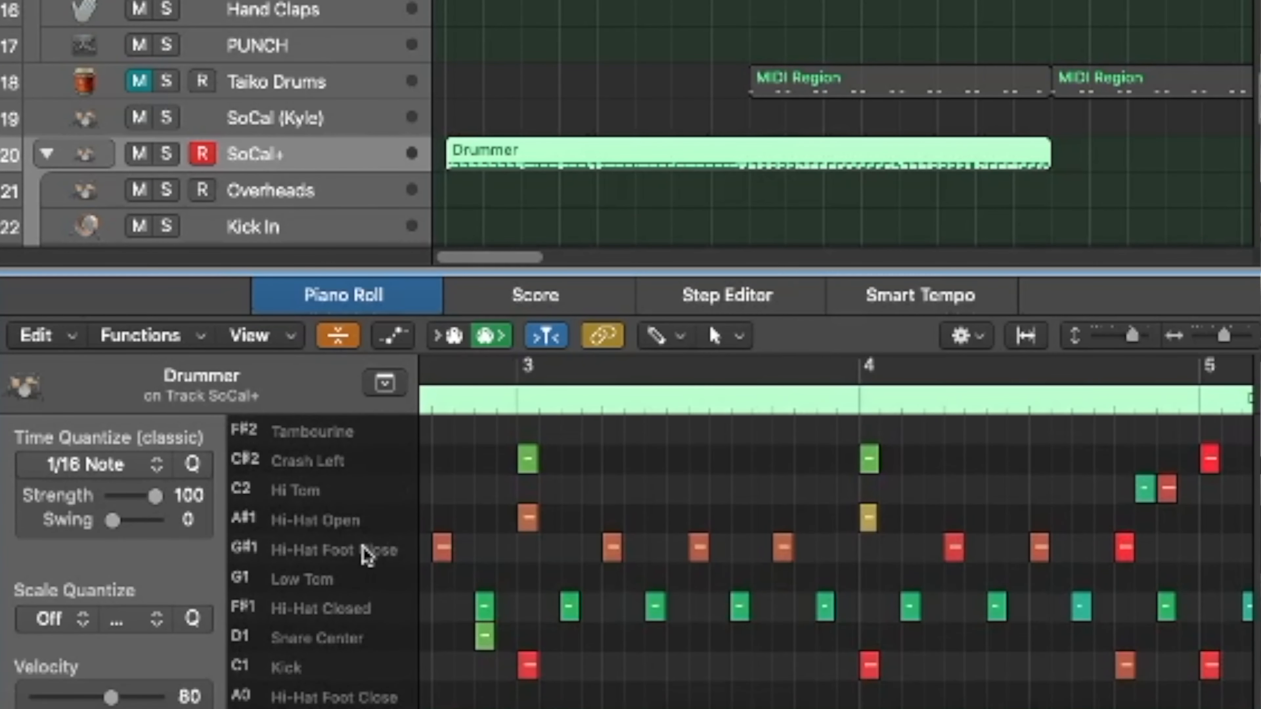
{"action": "key", "text": "super+a"}
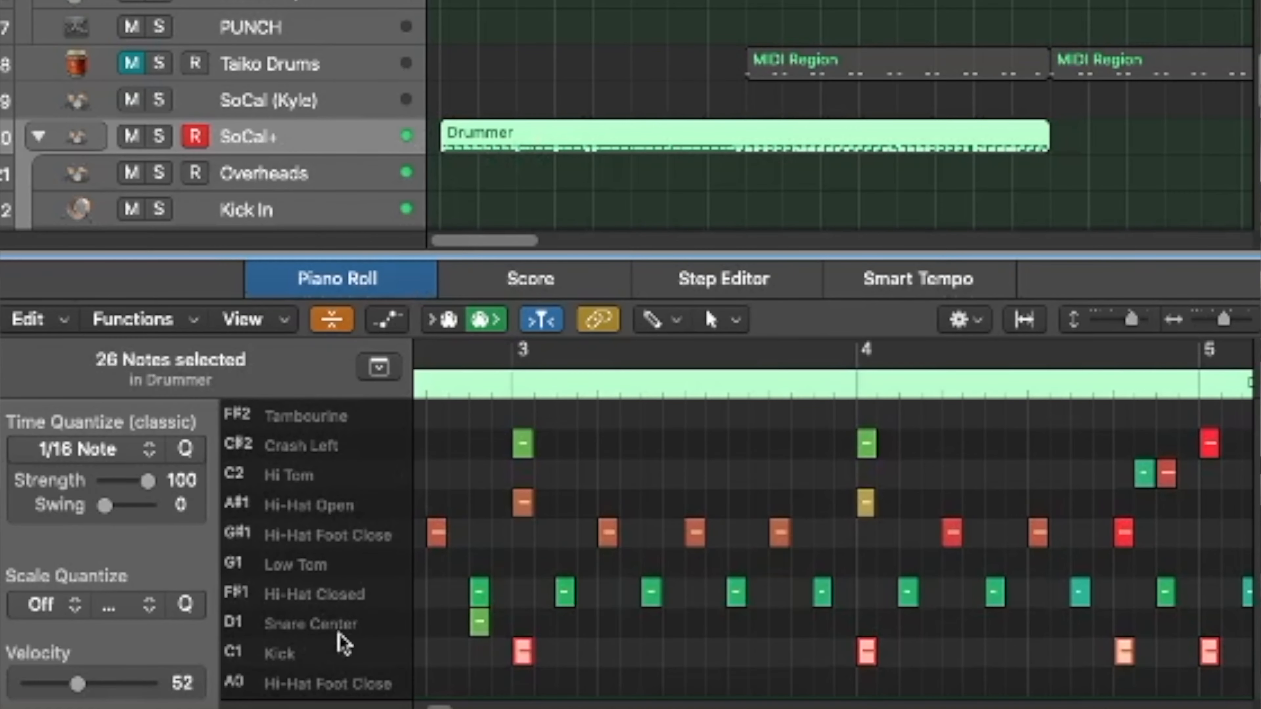
{"action": "right_click", "coordinate": [527, 661]}
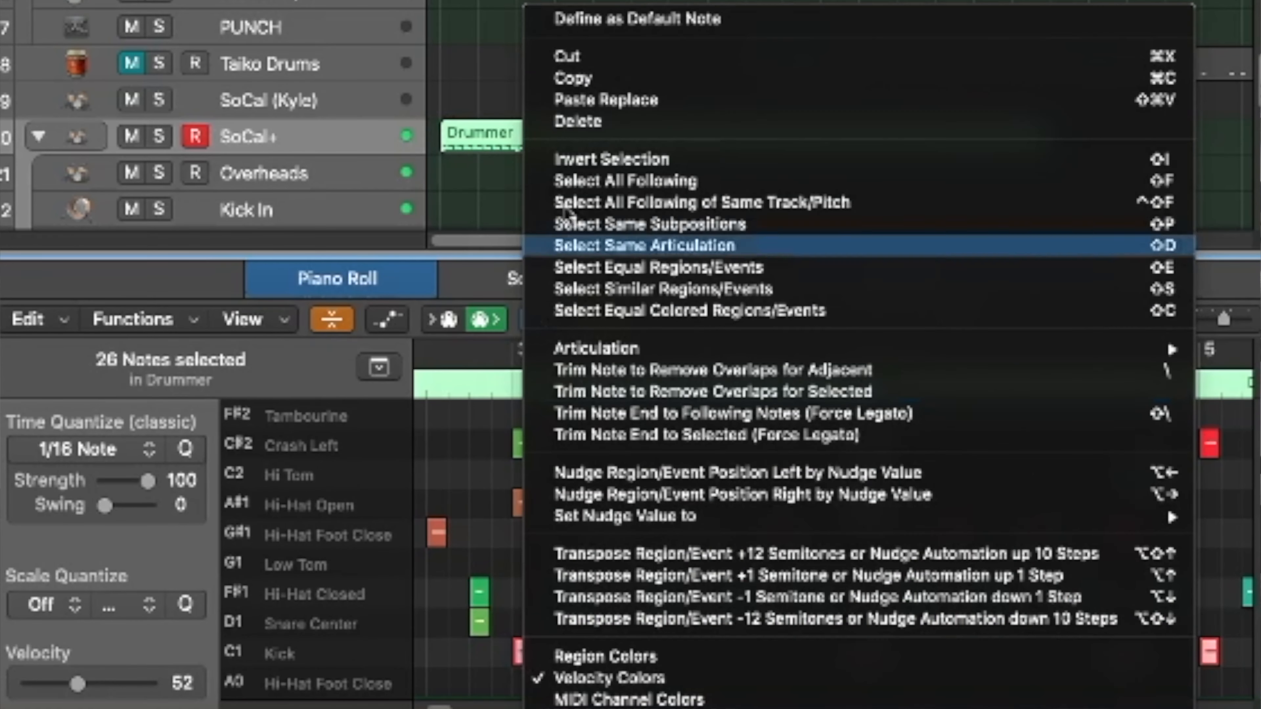
{"action": "left_click", "coordinate": [571, 161]}
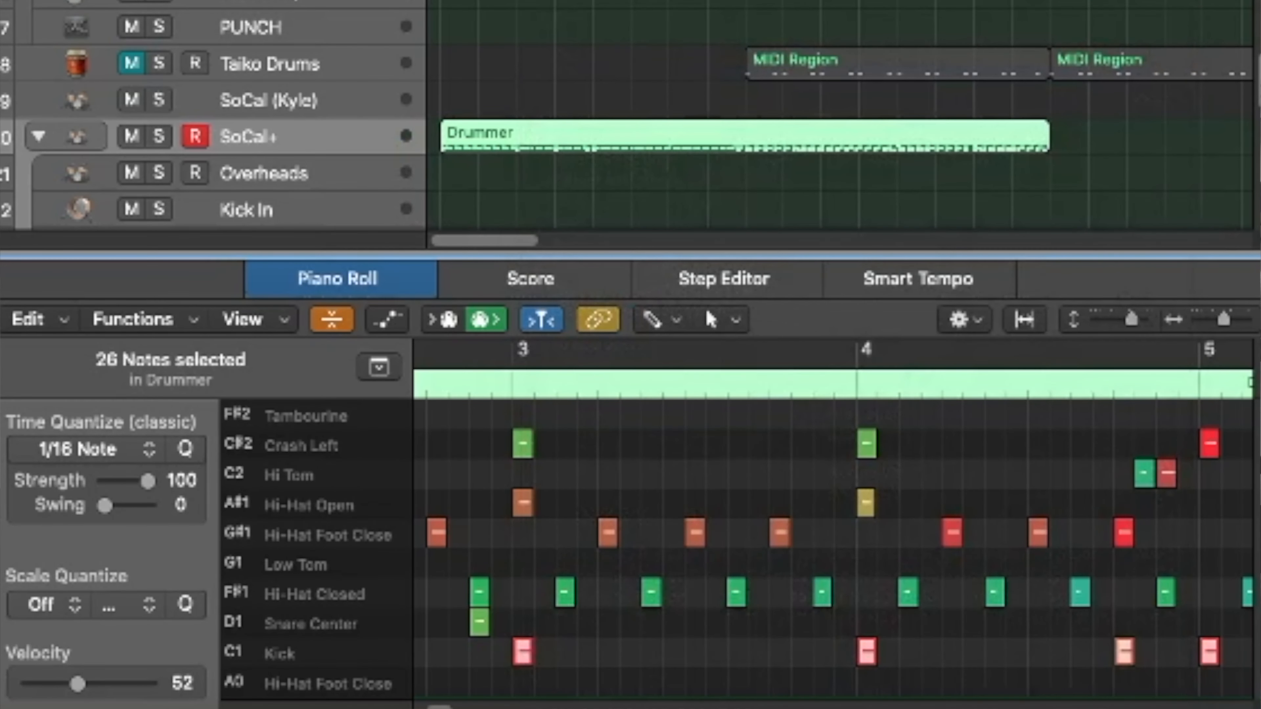
Paste the copied kick notes at the start of the new kit's Kick In track
{"action": "key", "text": "e"}
{"action": "left_click", "coordinate": [245, 213]}
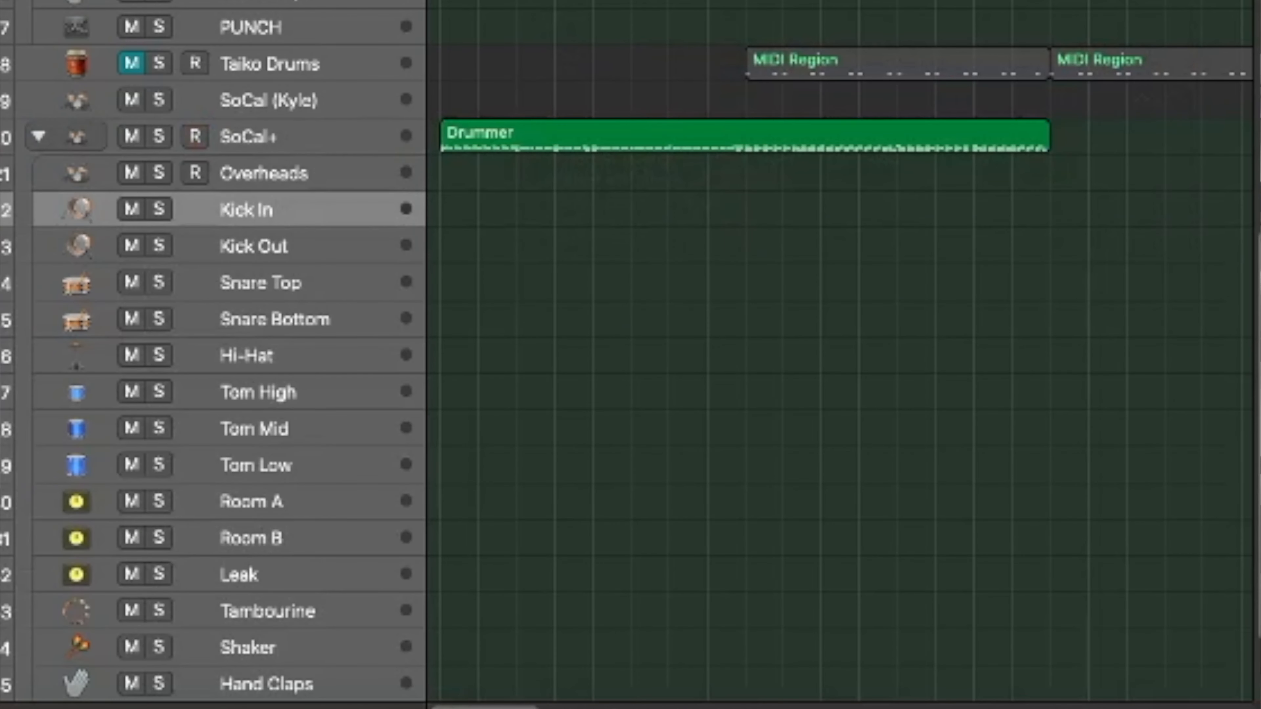
{"action": "right_click", "coordinate": [452, 217]}
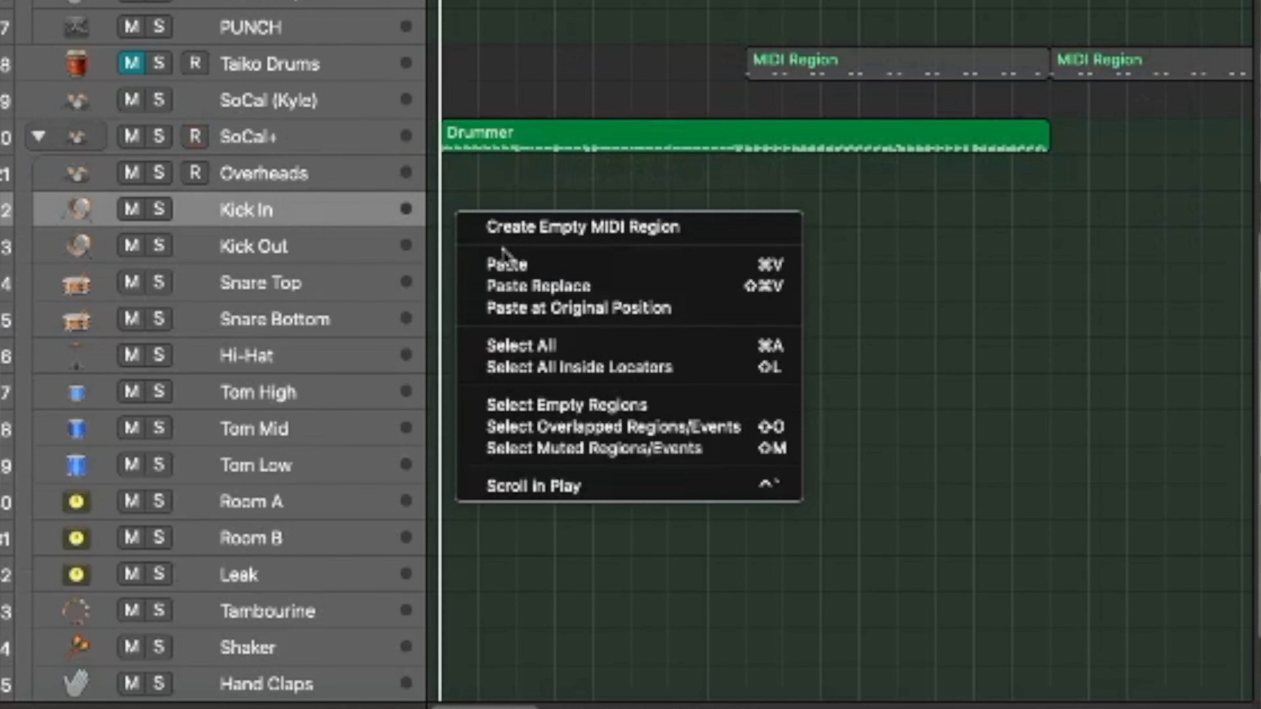
{"action": "left_click", "coordinate": [503, 263]}
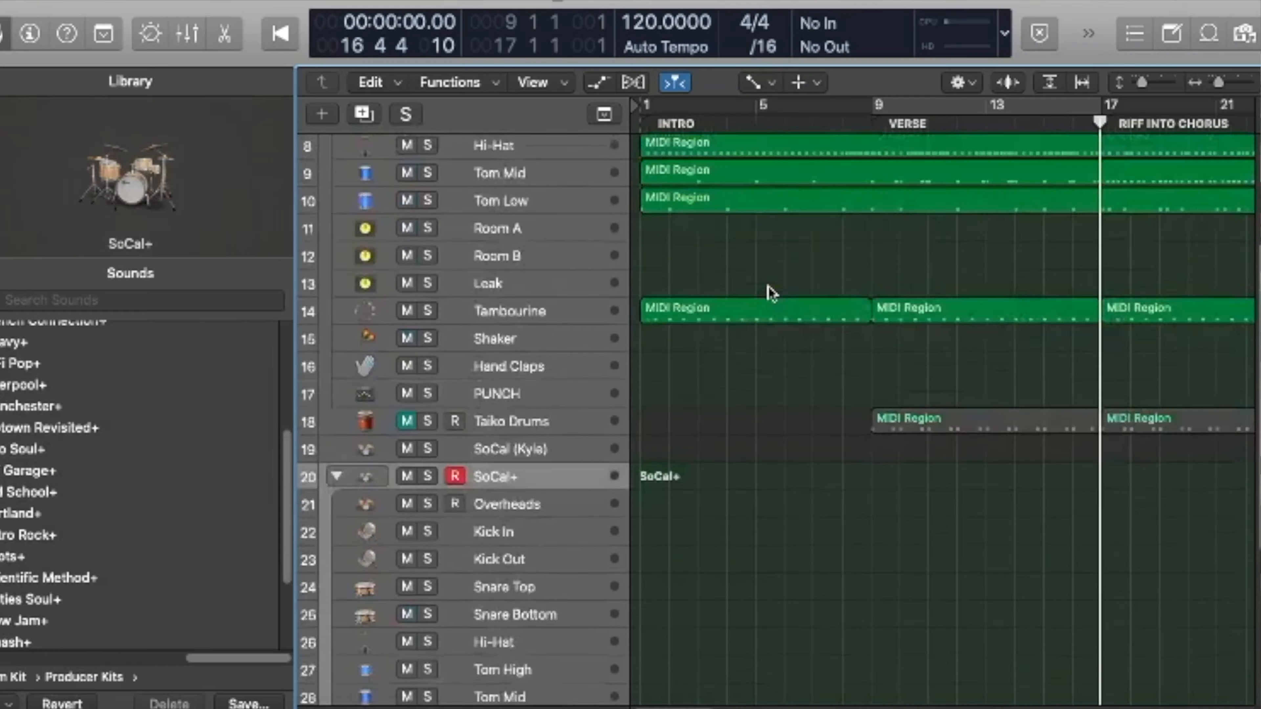
Position the playhead at the start of the VERSE section at bar 9
{"action": "scroll", "coordinate": [768, 291], "scroll_direction": "up", "scroll_amount": 5}
{"action": "scroll", "coordinate": [768, 288], "scroll_direction": "right", "scroll_amount": 1}
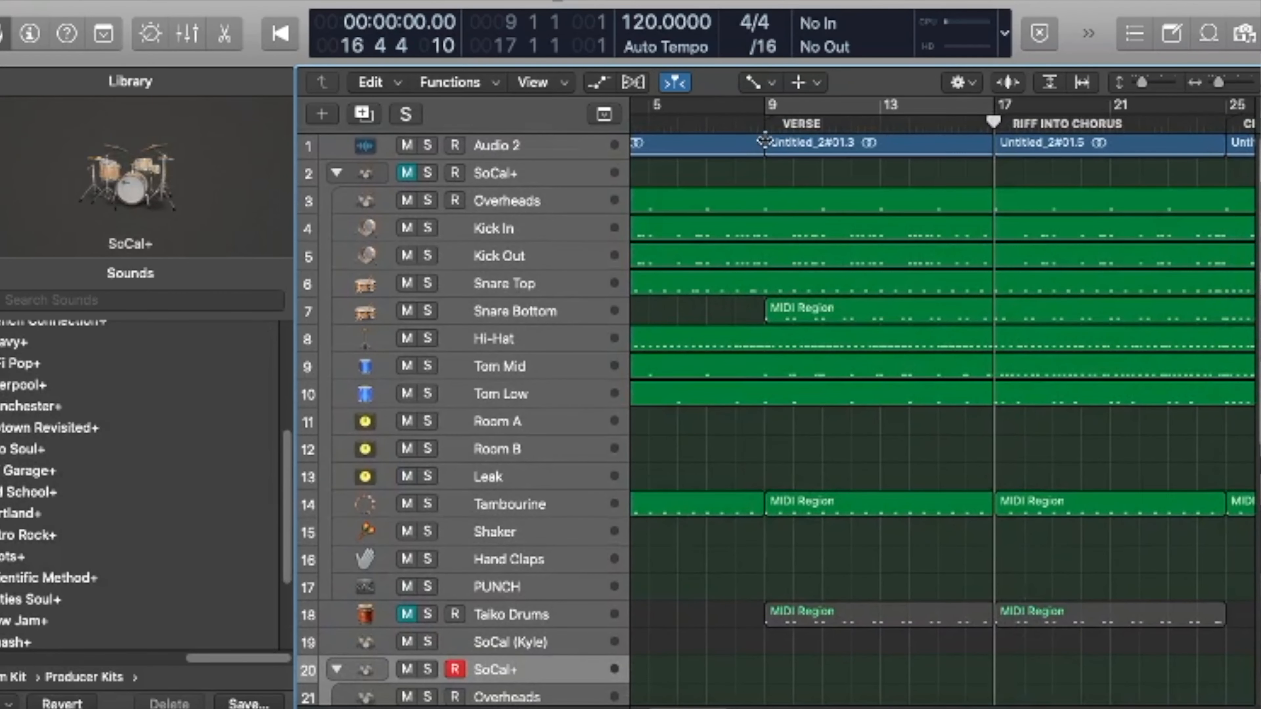
{"action": "left_click", "coordinate": [764, 124]}
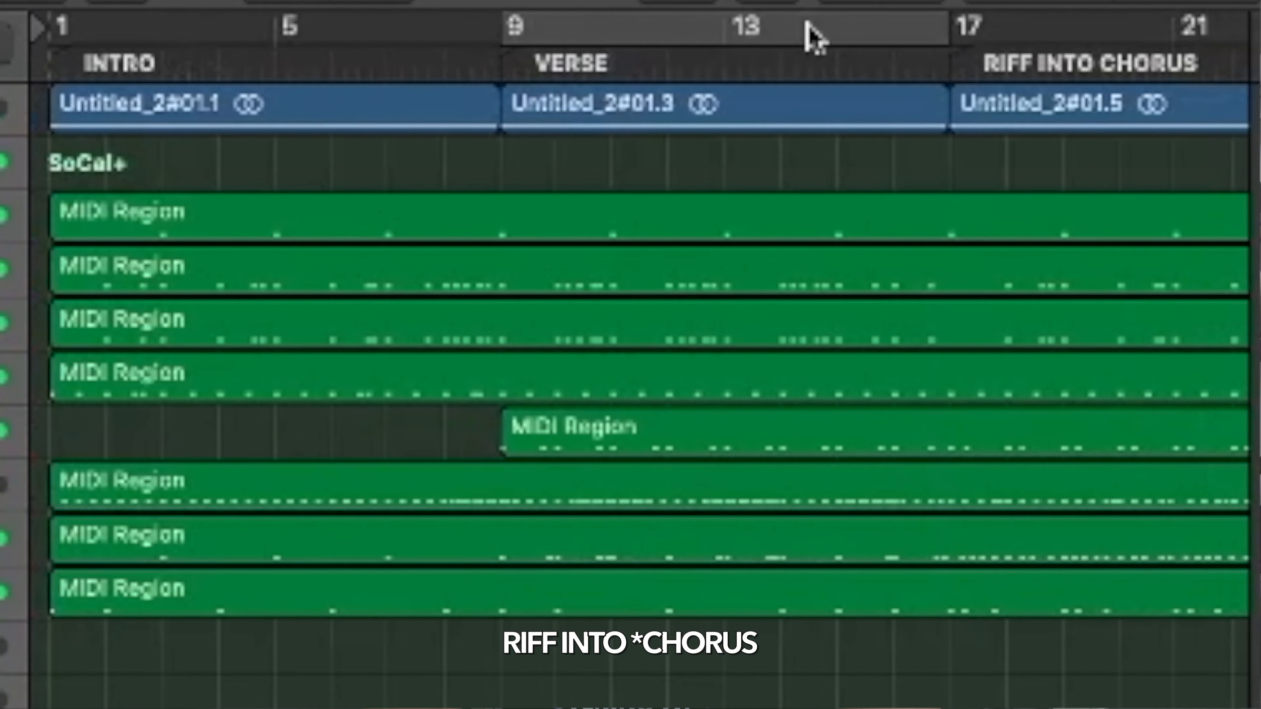
{"action": "scroll", "coordinate": [844, 28], "scroll_direction": "right", "scroll_amount": 2}
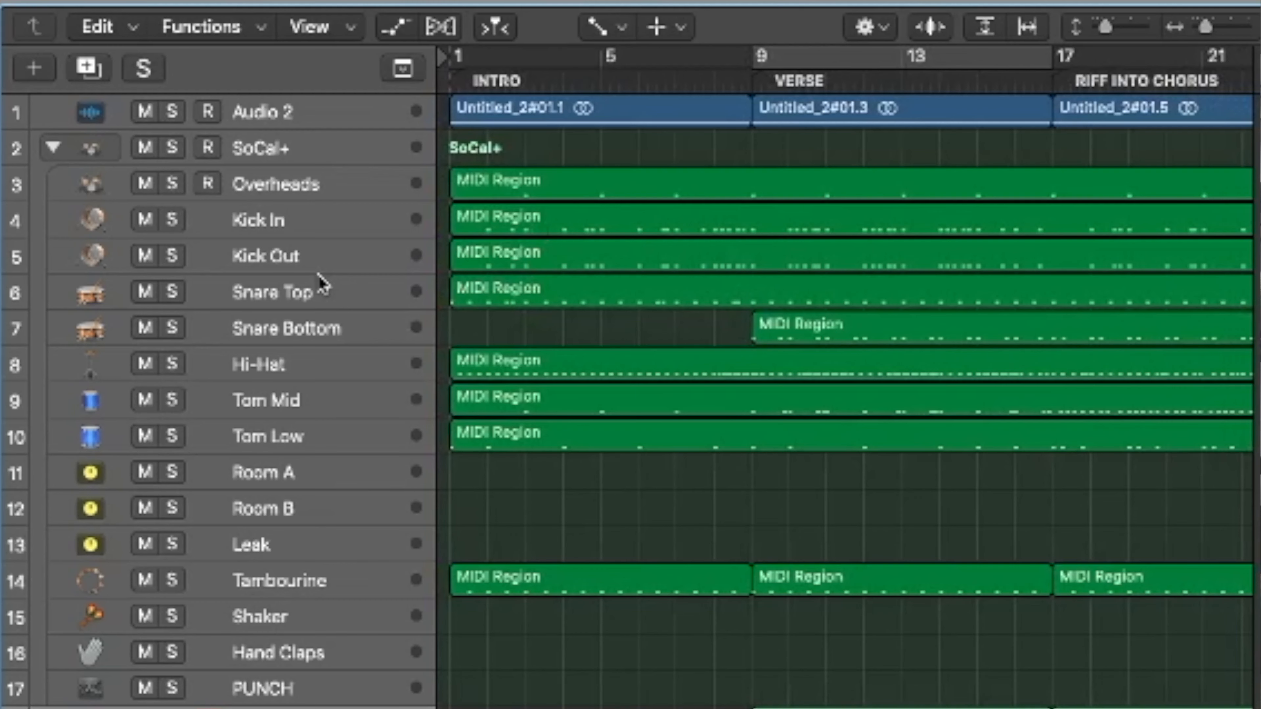
Solo the Snare Top track together with the Audio 2 track for the intro
{"action": "left_click", "coordinate": [260, 148]}
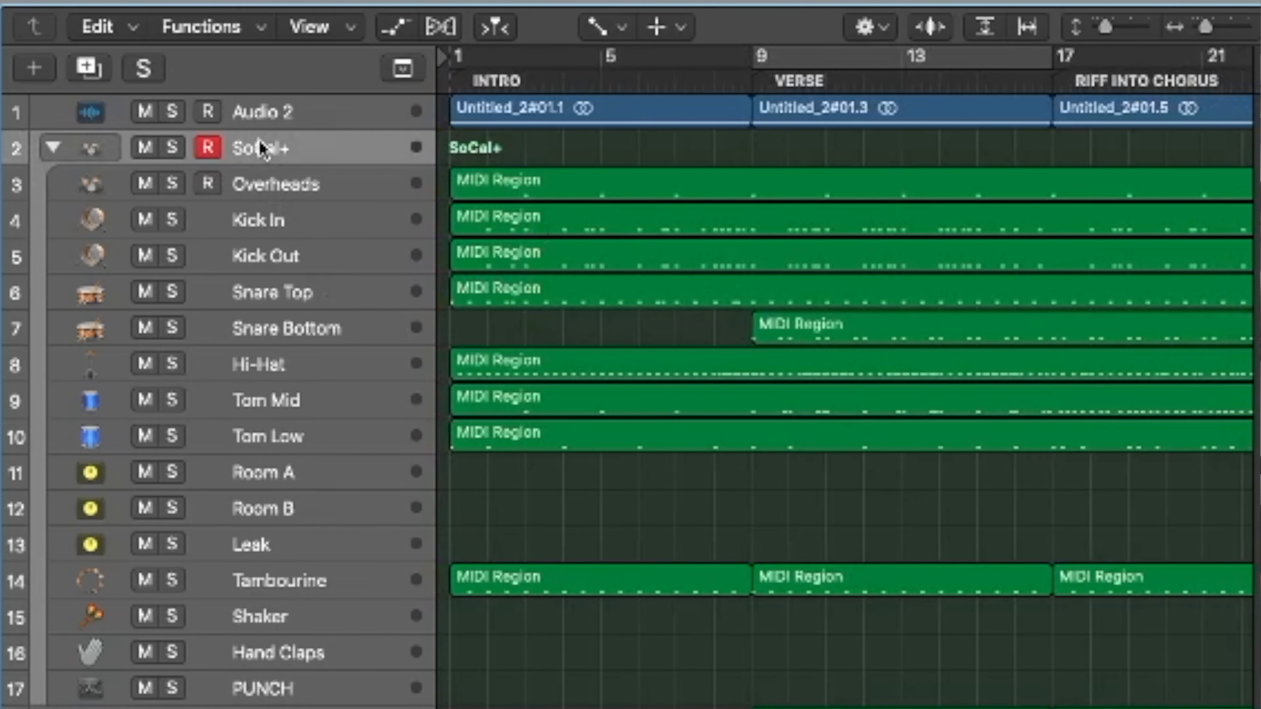
{"action": "left_click", "coordinate": [253, 291]}
{"action": "key", "text": "p"}
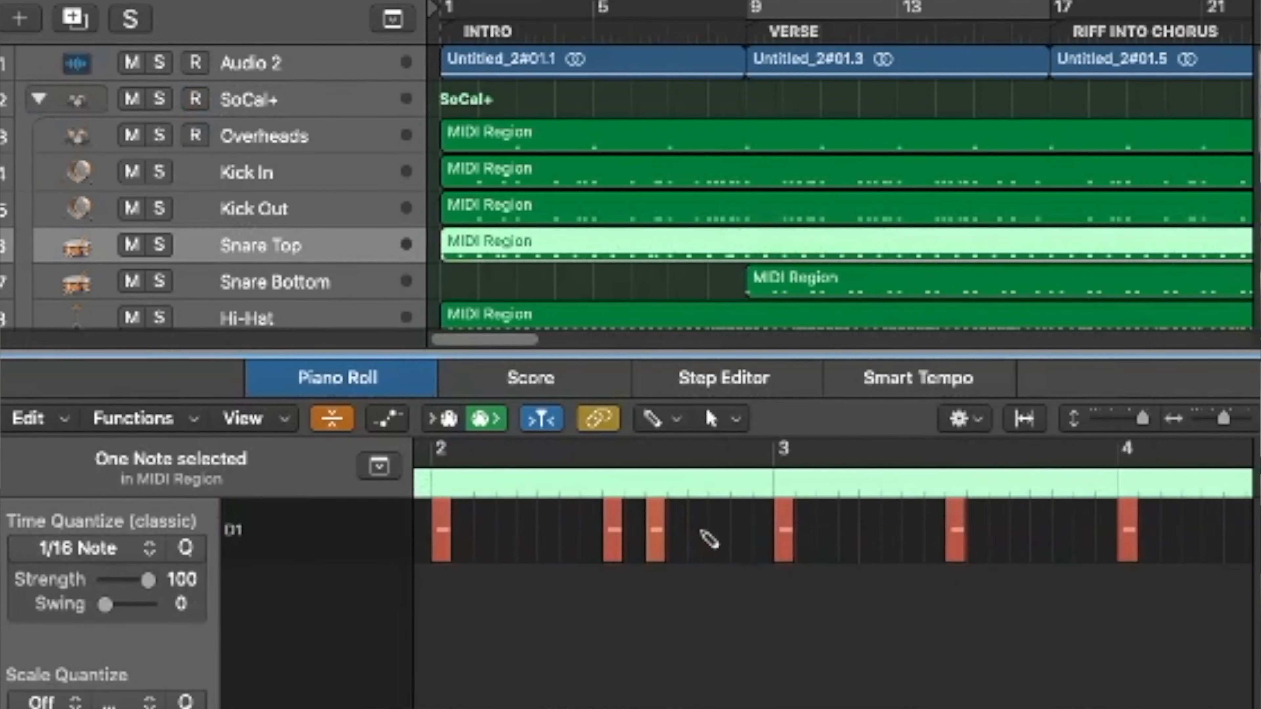
{"action": "scroll", "coordinate": [709, 537], "scroll_direction": "left", "scroll_amount": 5}
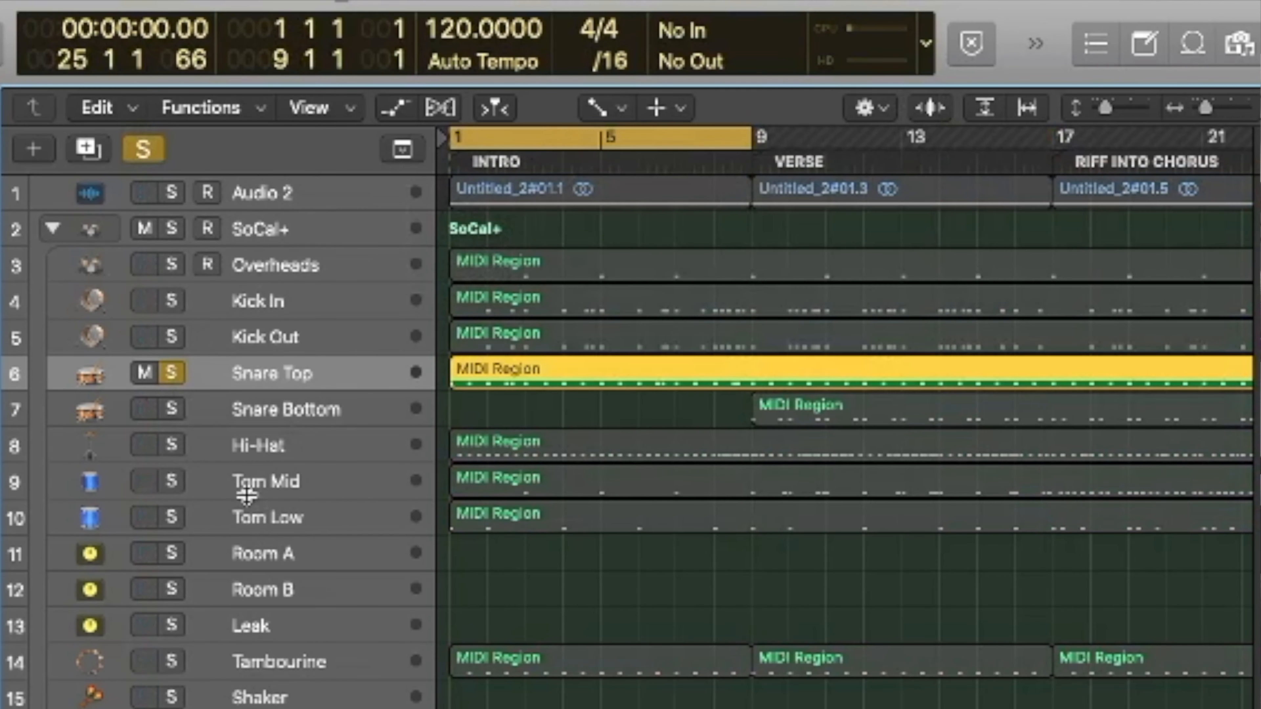
{"action": "left_click", "coordinate": [172, 193]}
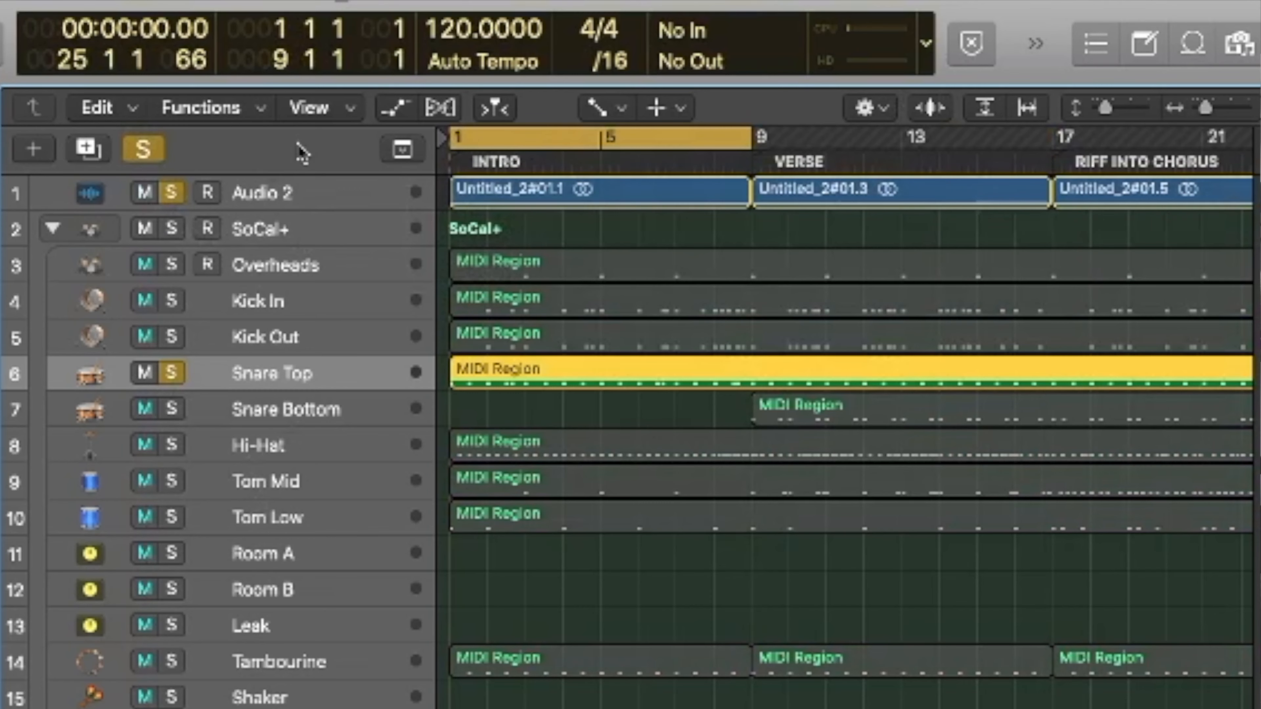
Open the Snare Top region in the Piano Roll and add D1 notes on beats 2 and 4 of bar 1 and beat 2 of bar 2
{"action": "key", "text": "e"}
{"action": "key", "text": "space"}
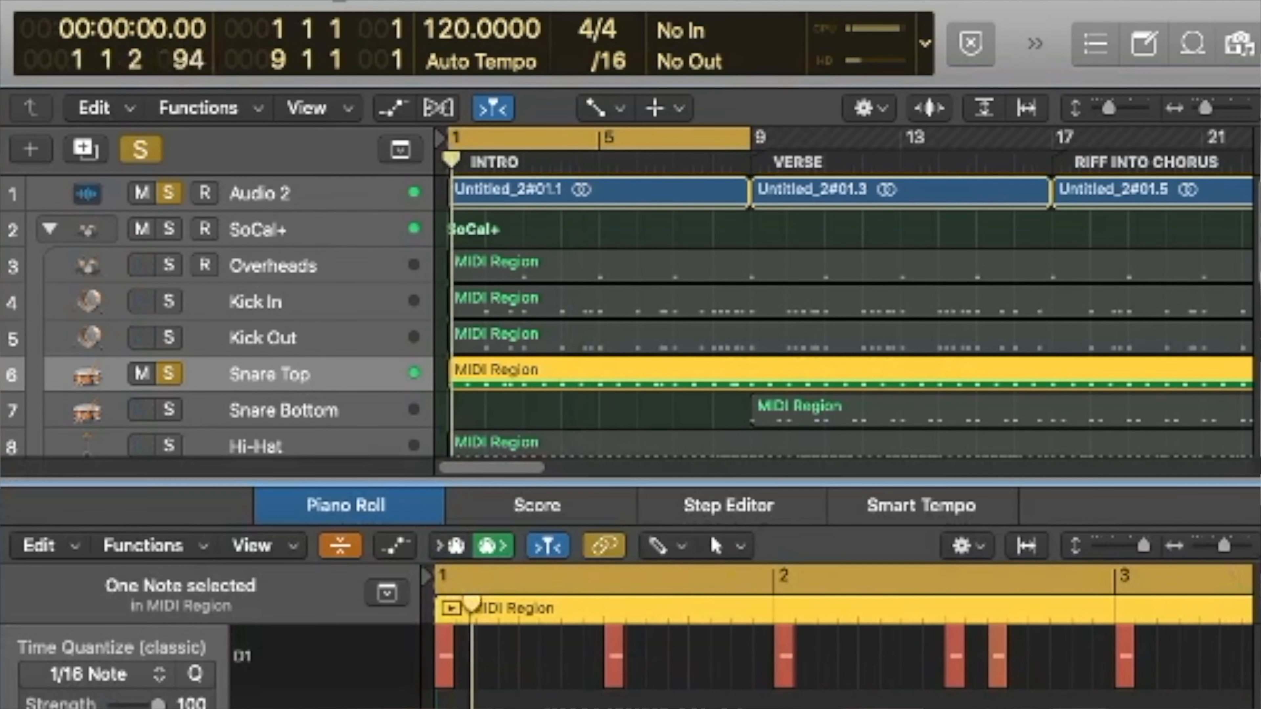
{"action": "left_click", "coordinate": [529, 659]}
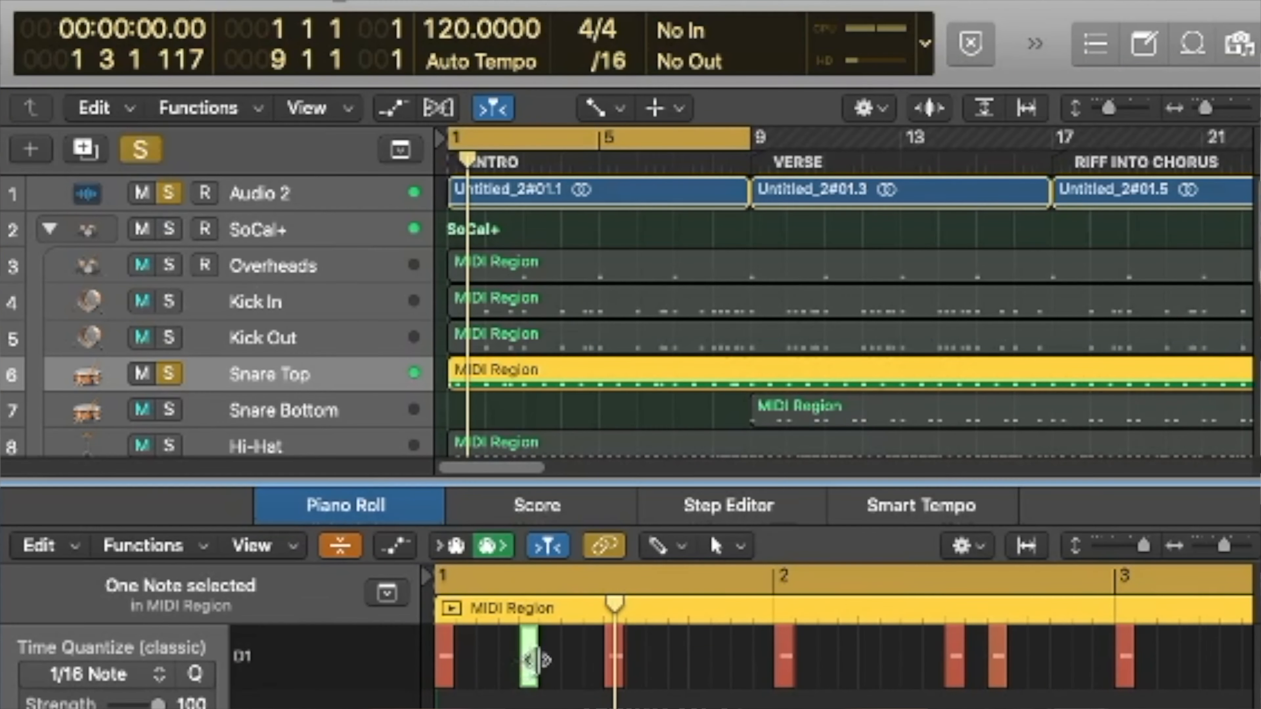
{"action": "left_click", "coordinate": [700, 657]}
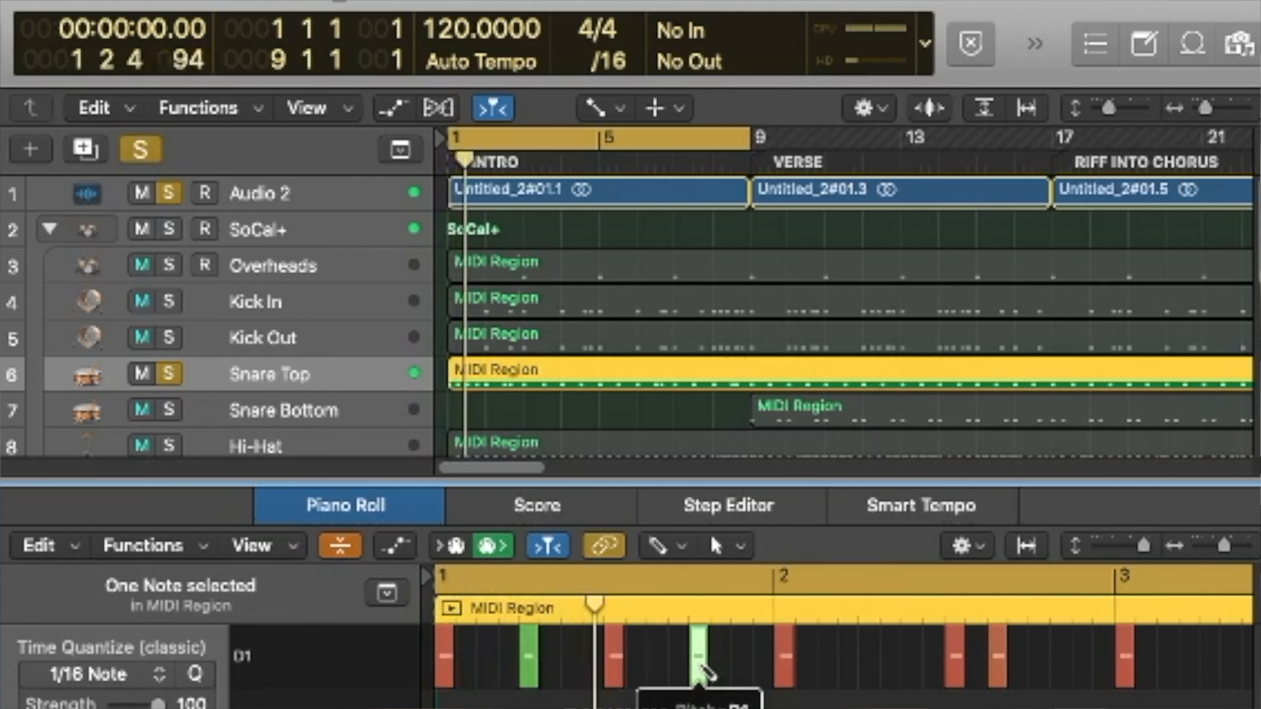
{"action": "key", "text": "space"}
{"action": "left_click", "coordinate": [861, 654]}
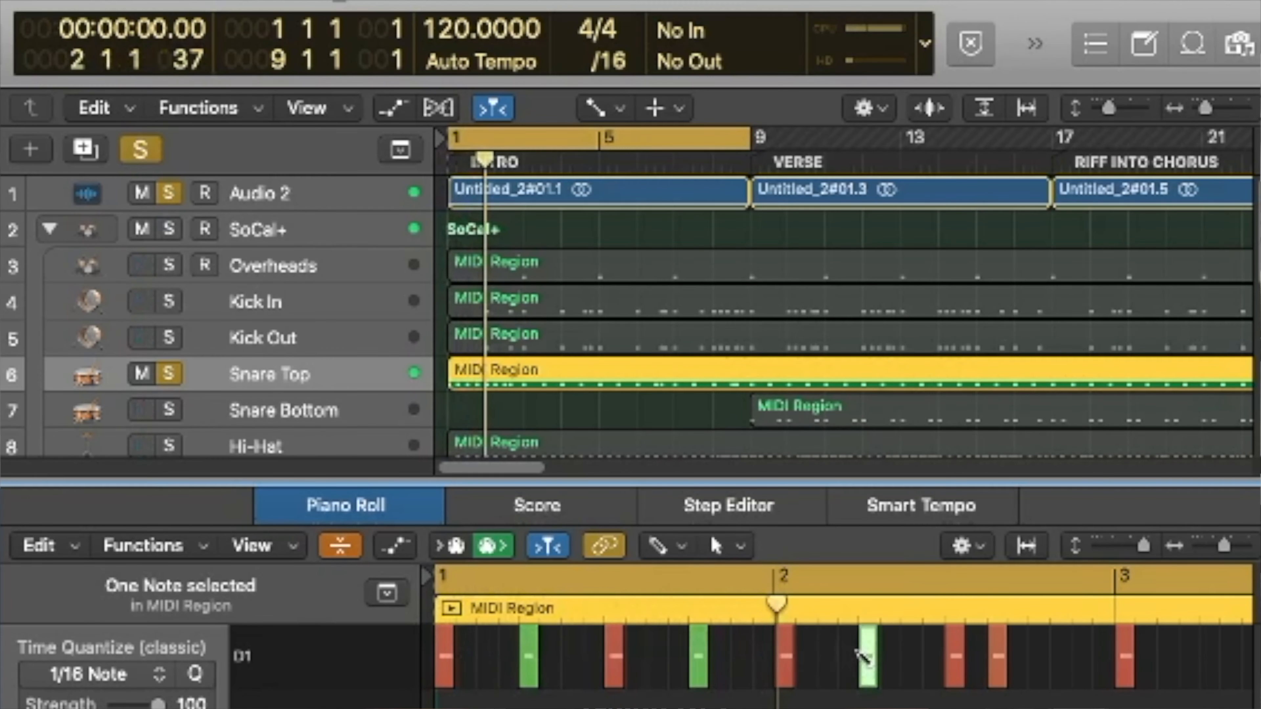
Continue the D1 snare notes on beats 2 and 4, from beat 4 of bar 2 through beat 2 of bar 8
{"action": "key", "text": "space"}
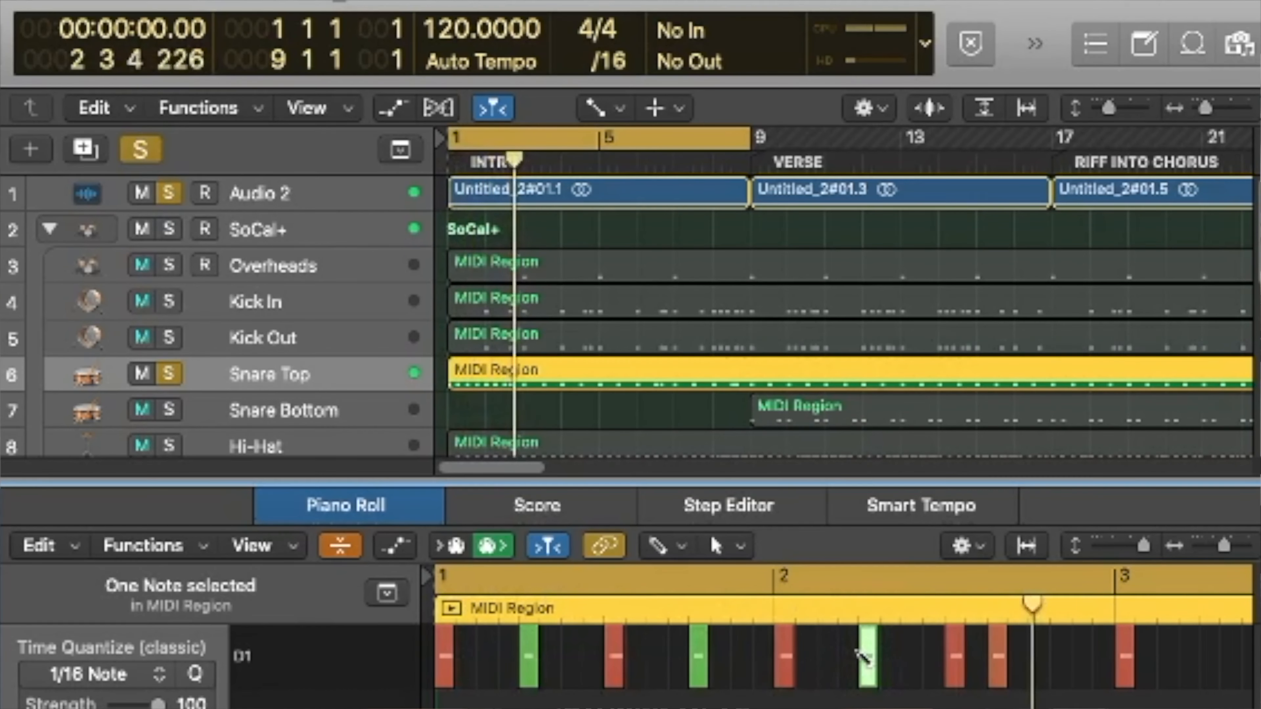
{"action": "key", "text": "space"}
{"action": "left_click", "coordinate": [1038, 665]}
{"action": "key", "text": "space"}
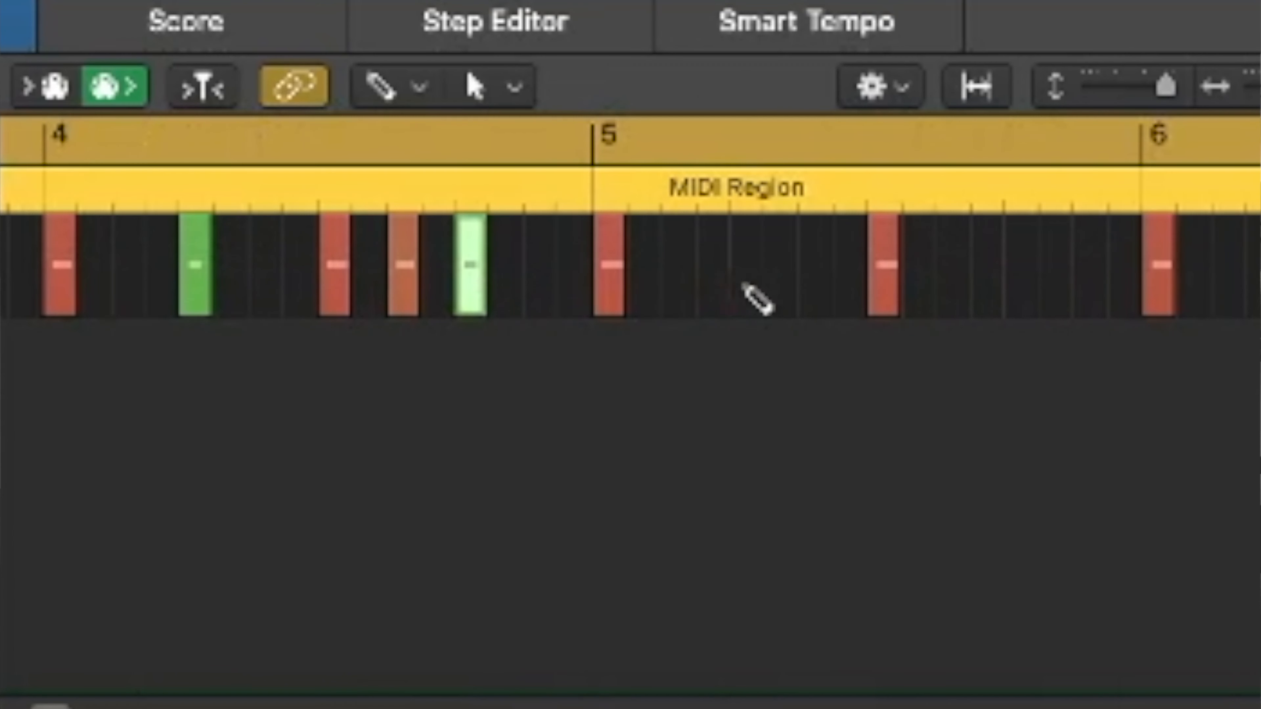
{"action": "left_click", "coordinate": [883, 662]}
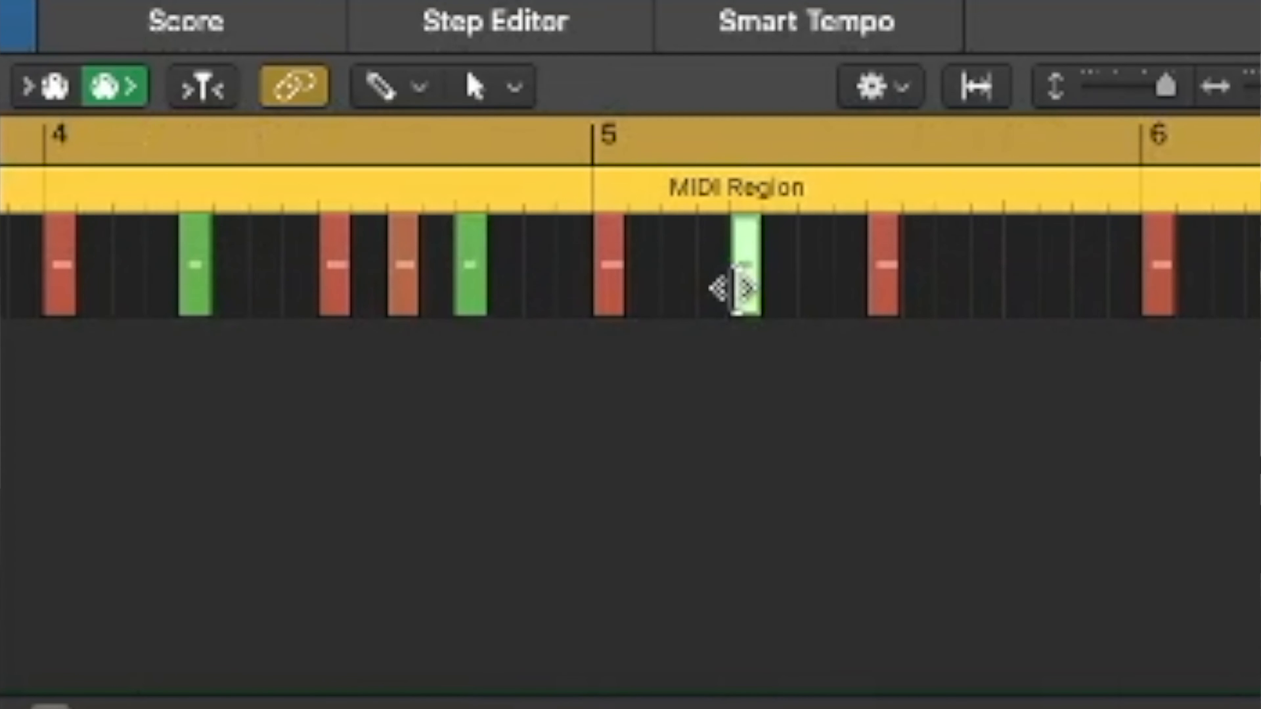
{"action": "left_click", "coordinate": [952, 660]}
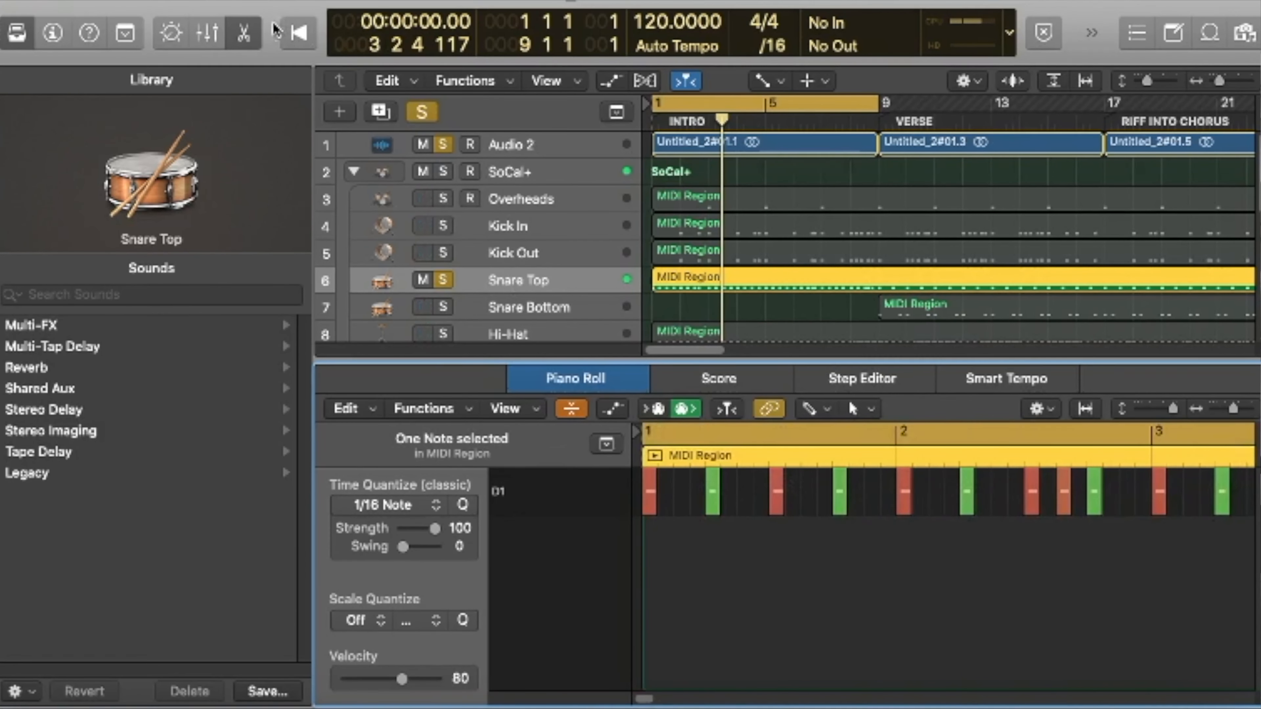
Close the editor, clear the solo on Snare Top and Audio 2, and play the intro with all tracks
{"action": "left_click", "coordinate": [243, 32]}
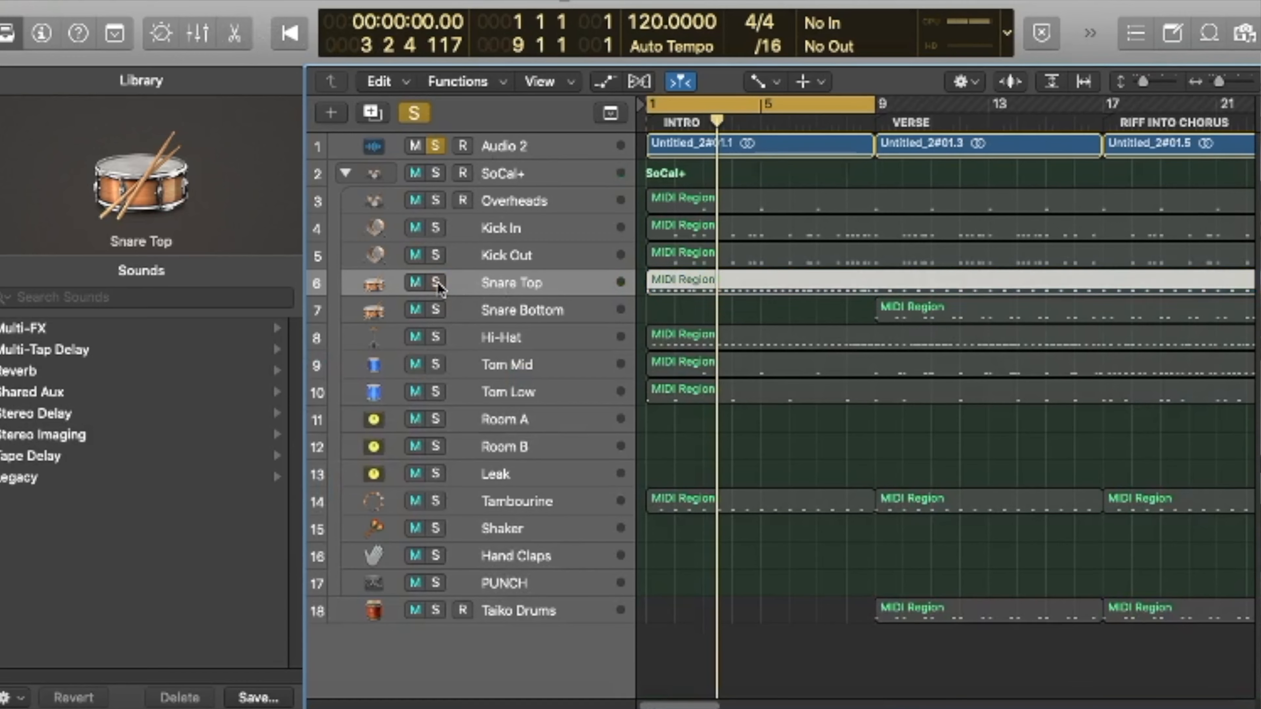
{"action": "left_click", "coordinate": [436, 145]}
{"action": "left_click", "coordinate": [272, 31]}
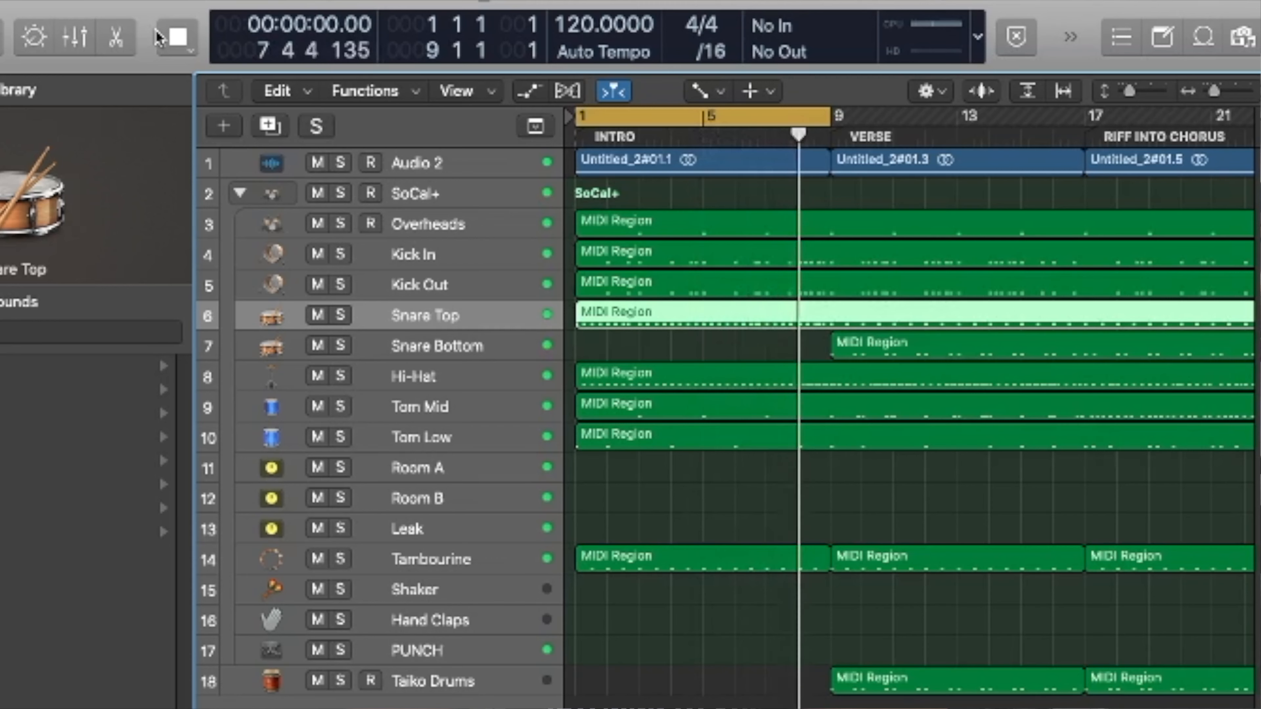
{"action": "left_click", "coordinate": [158, 36]}
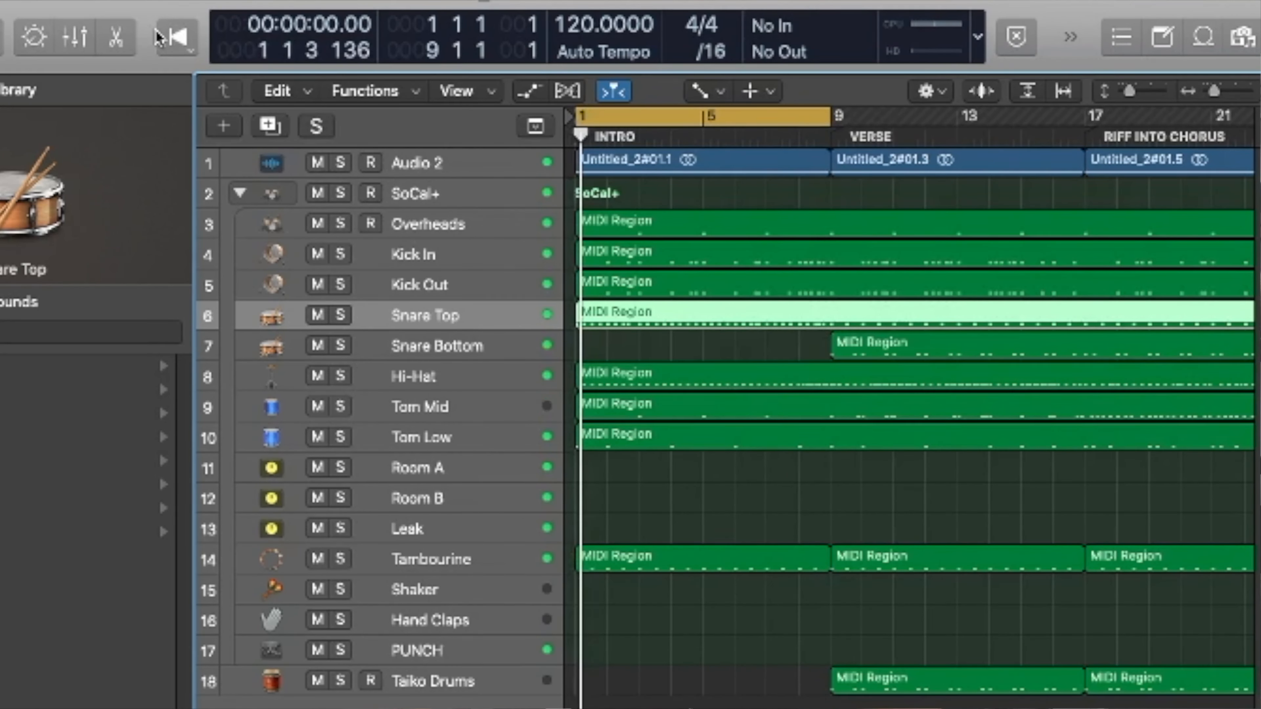